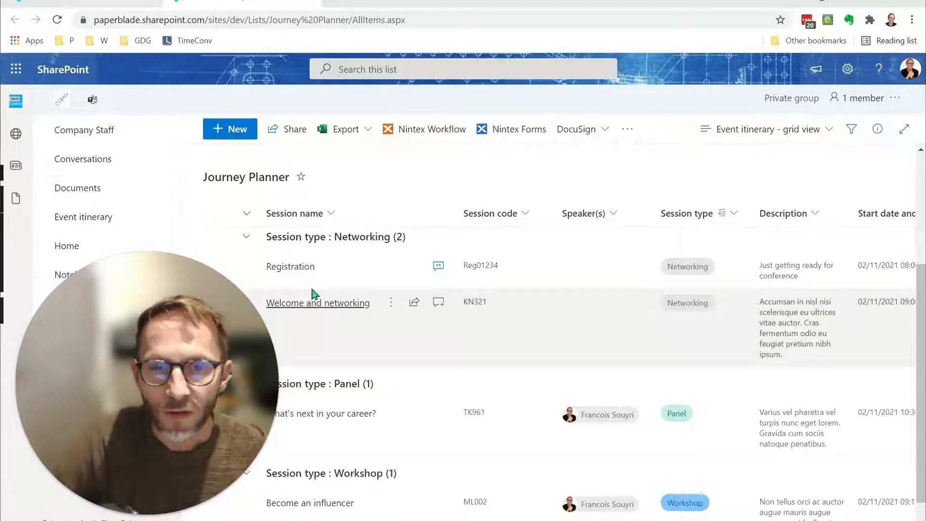
Show the Archive column in the Journey Planner list's "Event itinerary - grid view".
left_click(257, 266)
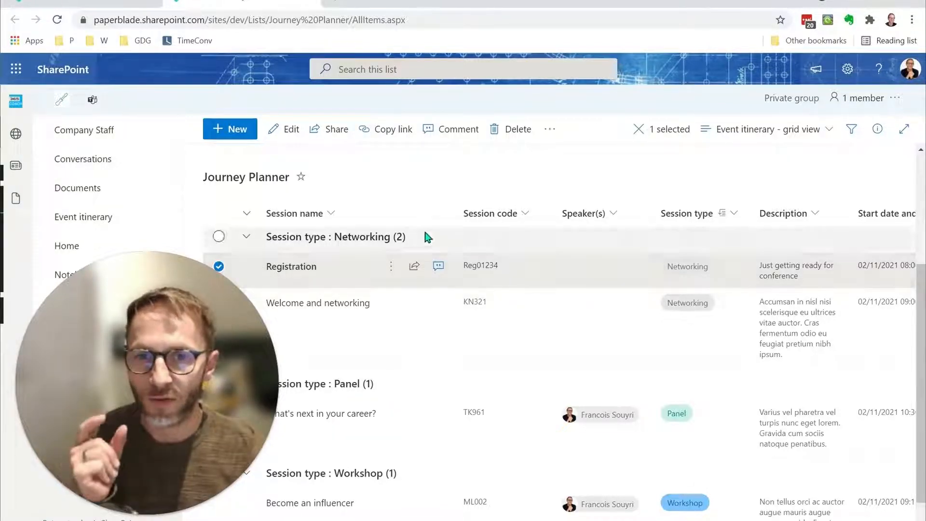
scroll(539, 504, "right", 10)
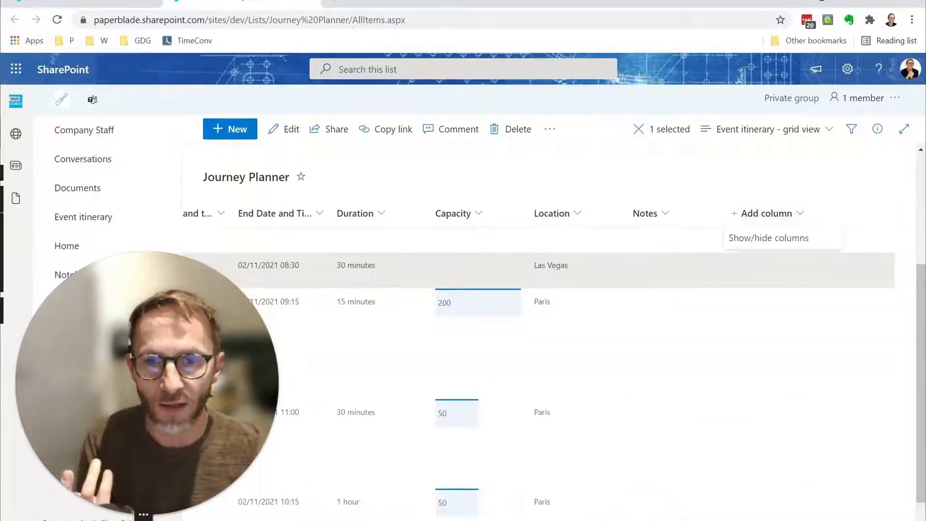
left_click(754, 221)
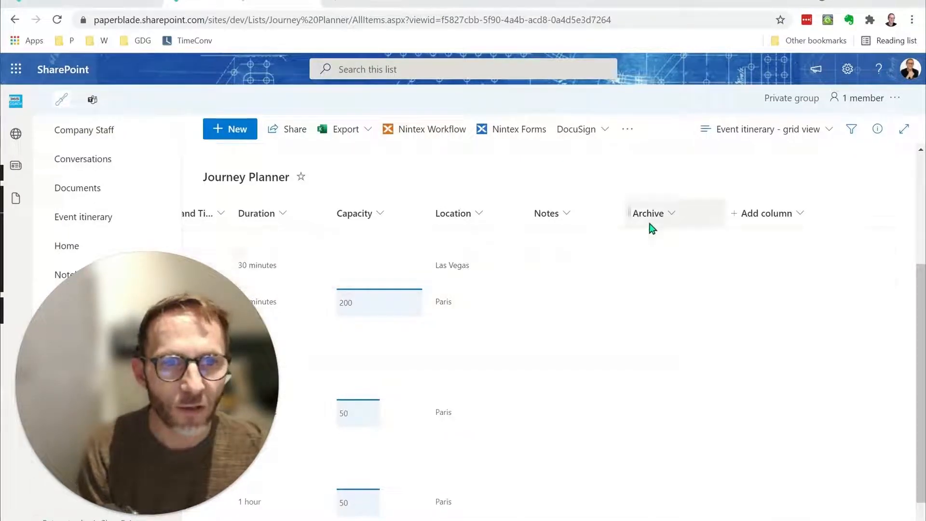
Mark the Registration item as archived in its Archive field, close its details and clear the selection.
double_click(640, 279)
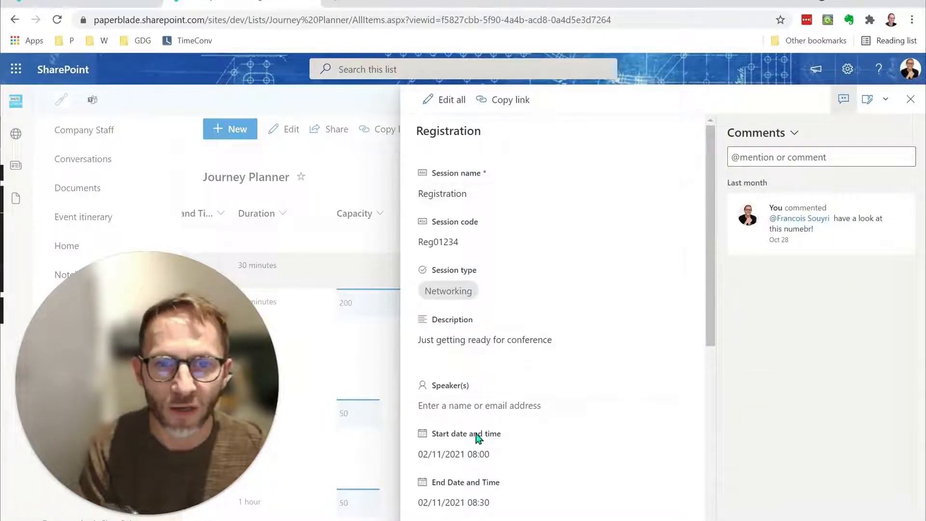
scroll(477, 438, "down", 7)
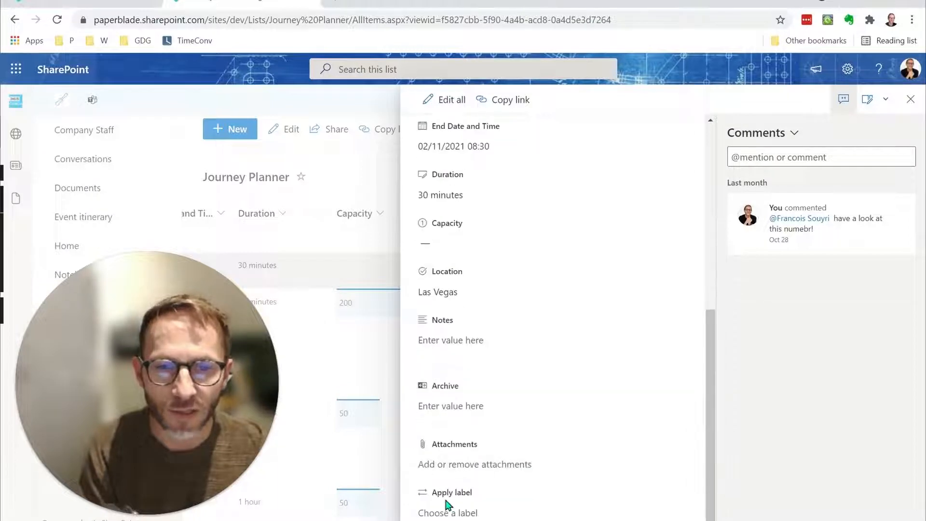
left_click(452, 410)
left_click(429, 408)
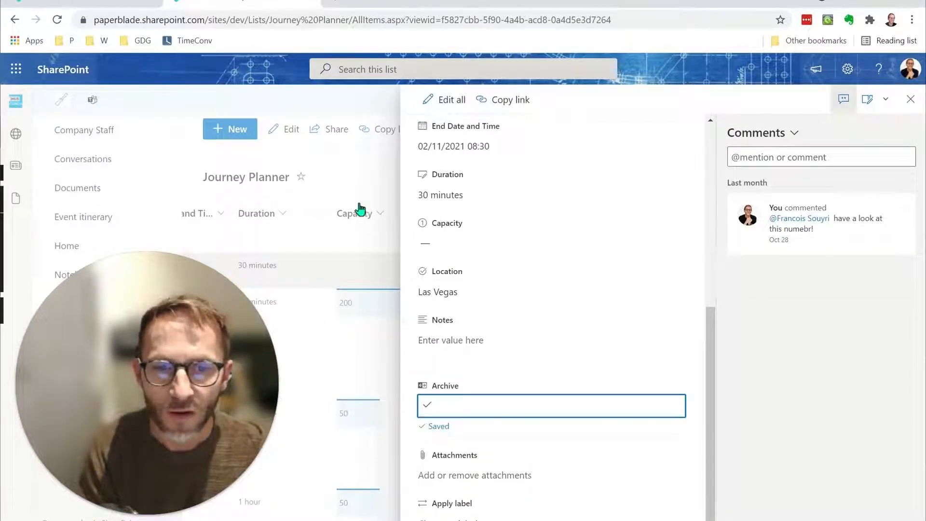
left_click(367, 167)
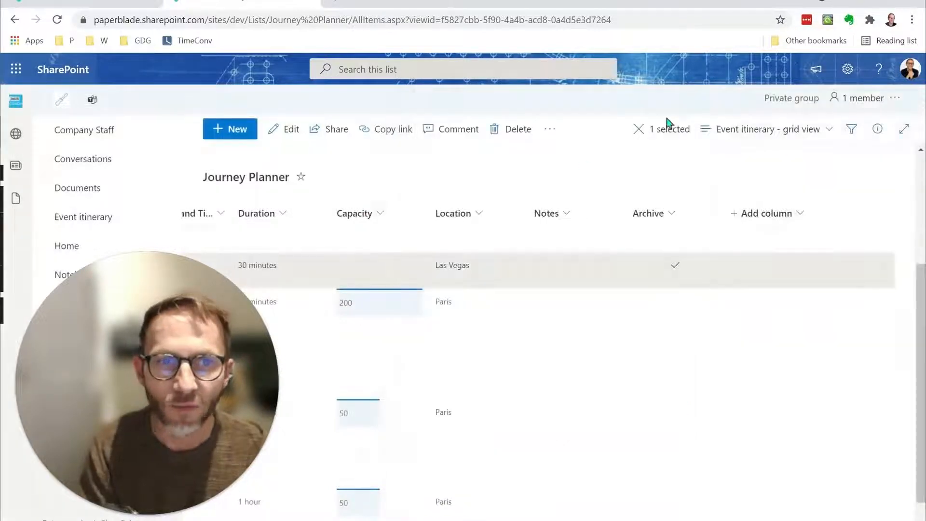
left_click(638, 129)
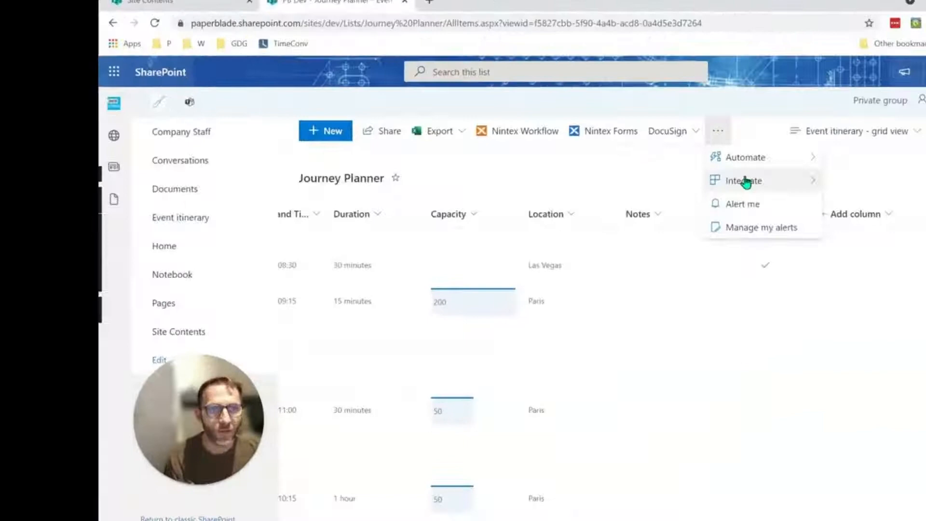
Go from the Journey Planner list's Power Automate integration to Power Automate's page for creating flows.
mouse_move(746, 183)
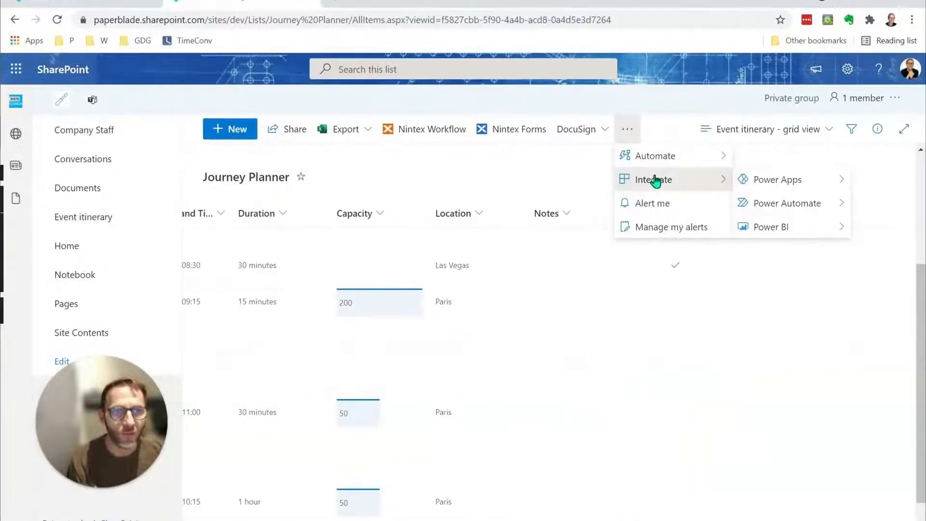
mouse_move(806, 209)
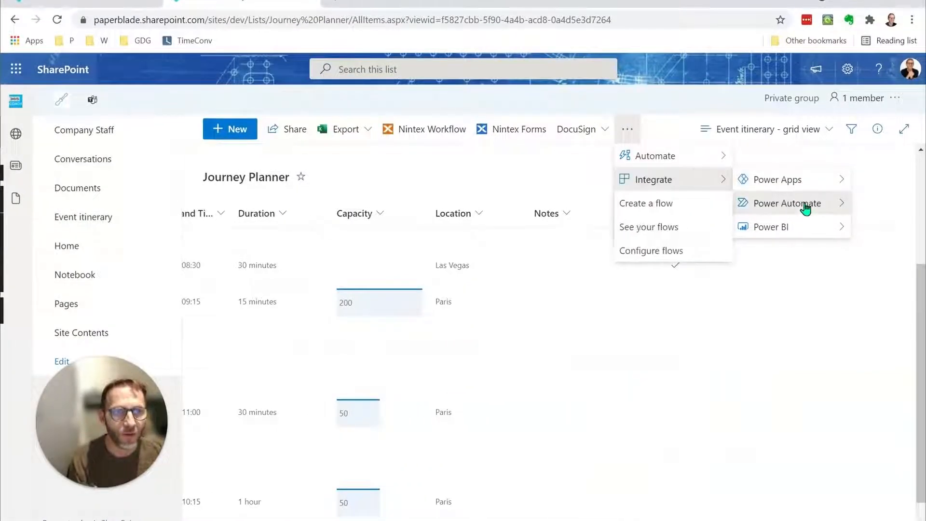
left_click(683, 203)
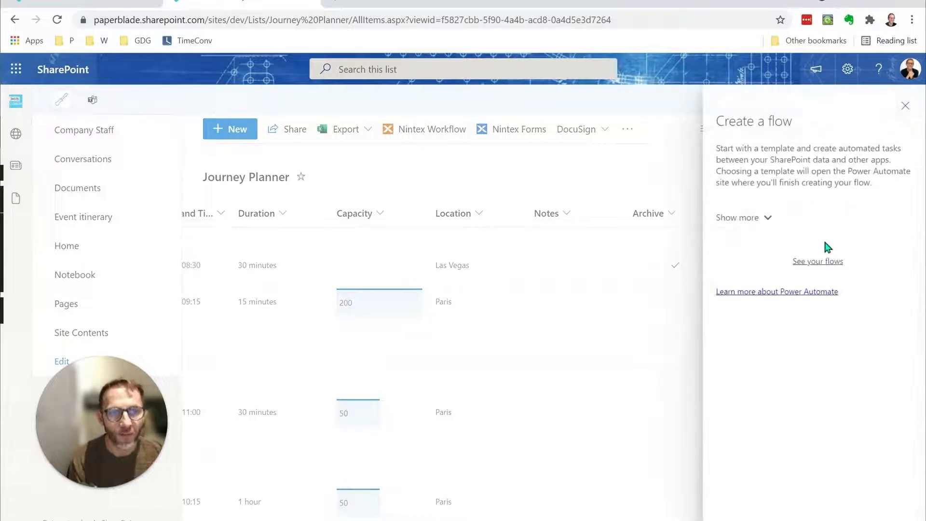
left_click(763, 221)
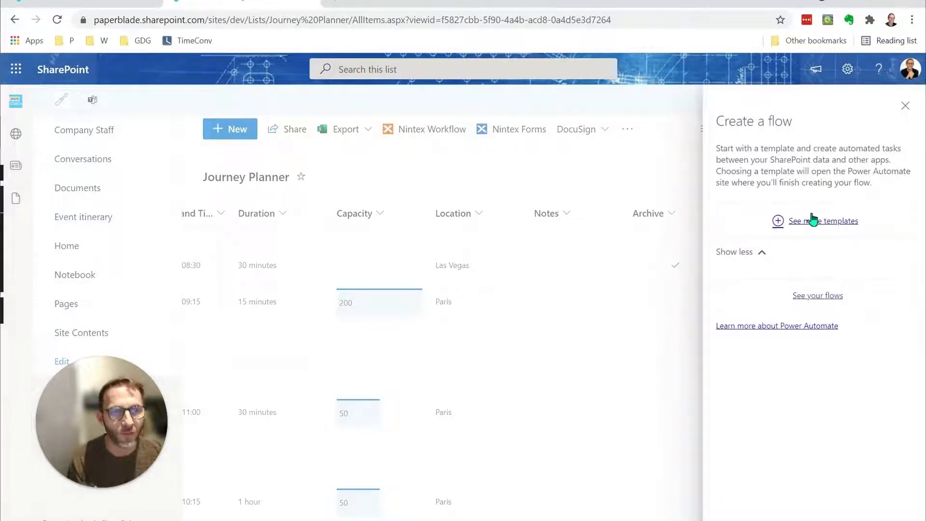
left_click(831, 301)
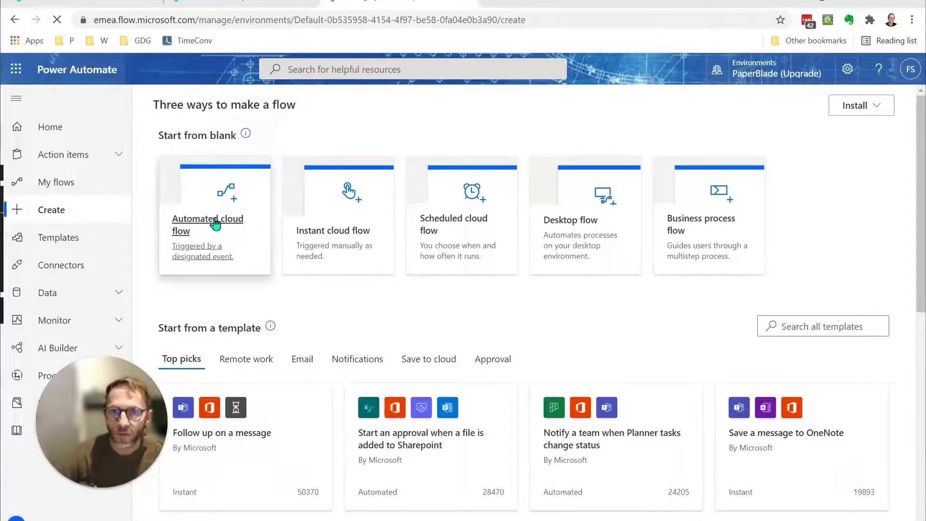
Create an automated cloud flow named "Copy item and then delete it from list" with SharePoint's "When an item is created or modified" trigger.
left_click(244, 221)
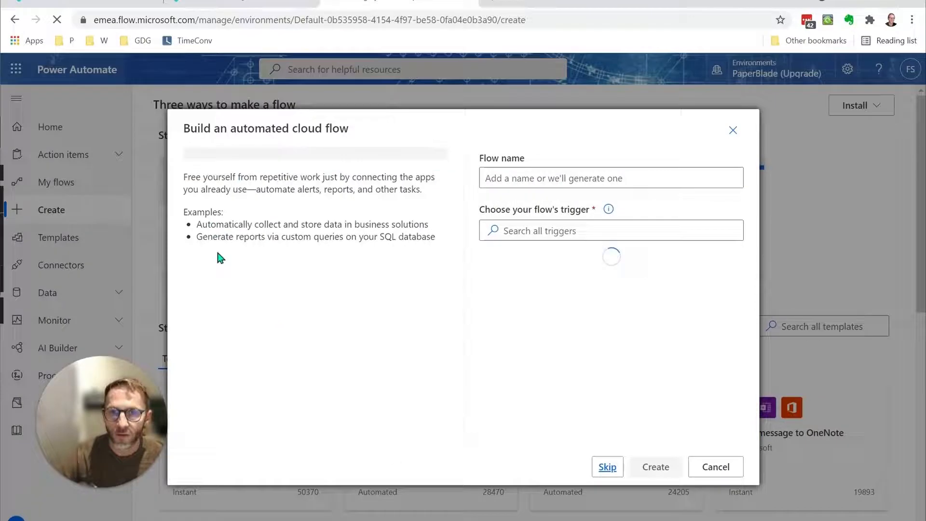
left_click(598, 180)
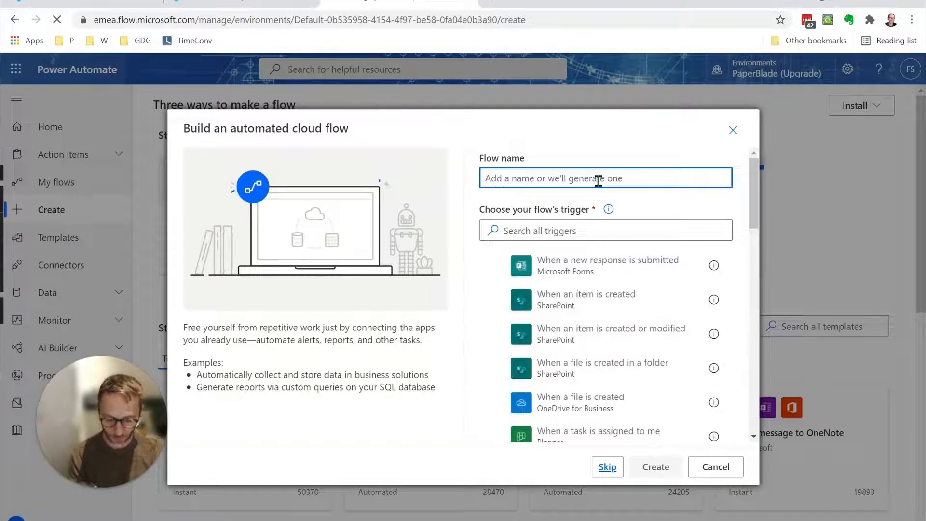
type("Cop")
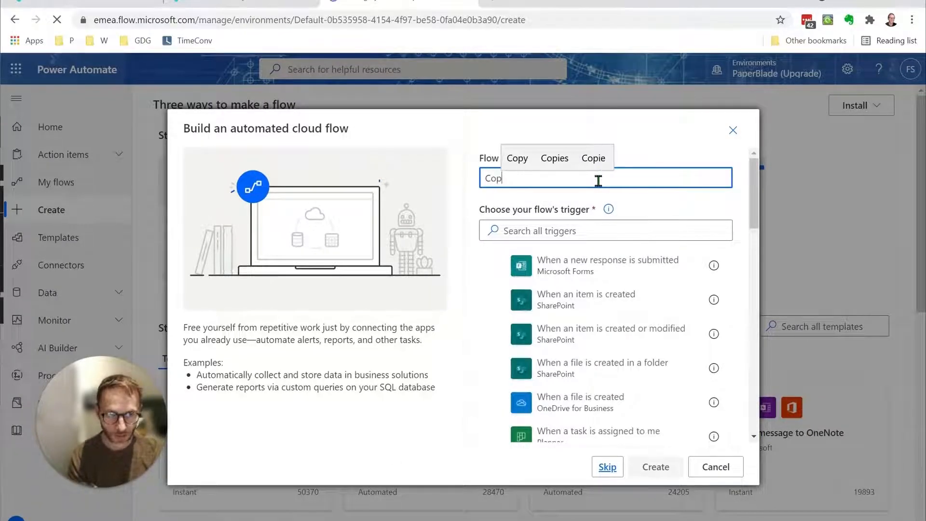
type("y it")
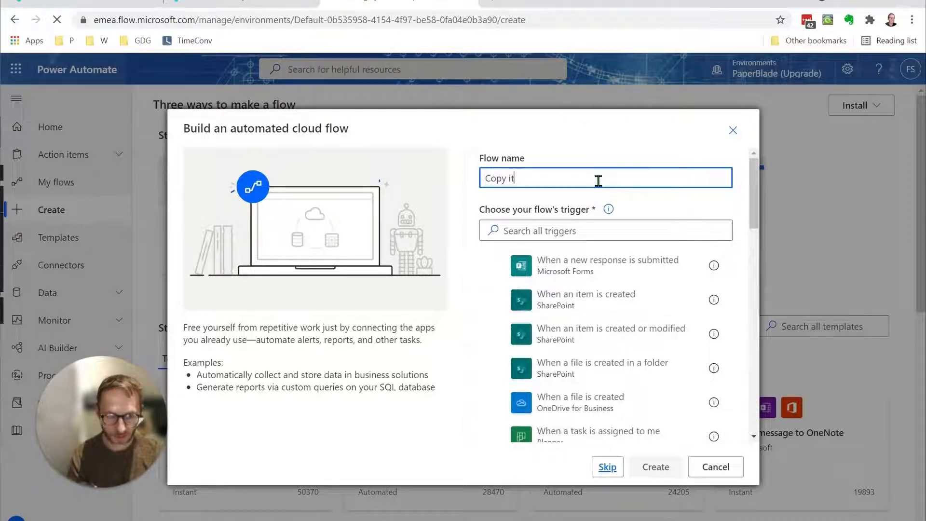
type("em")
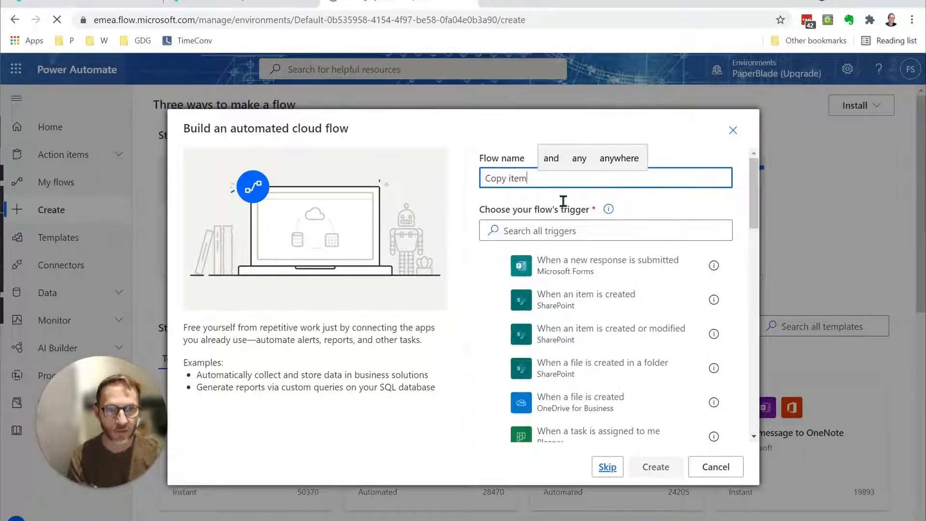
type(" and then delet")
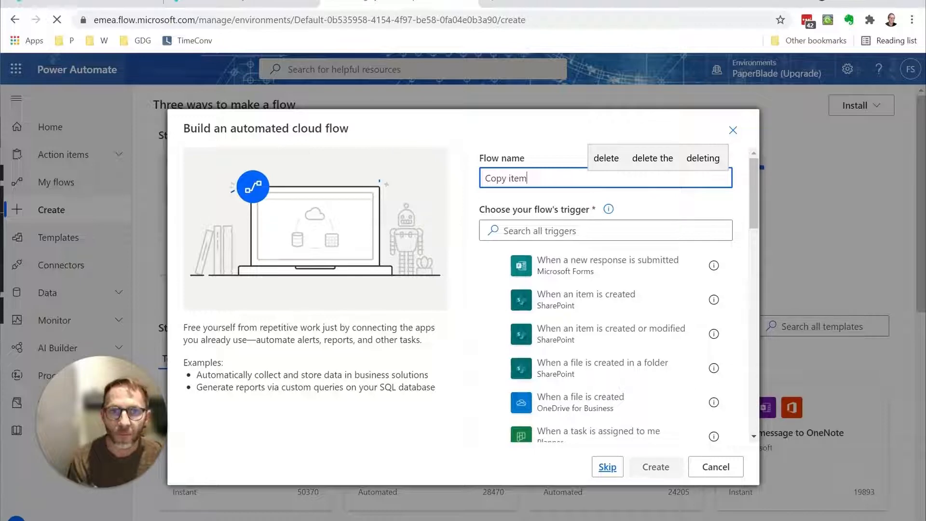
type("e it from list")
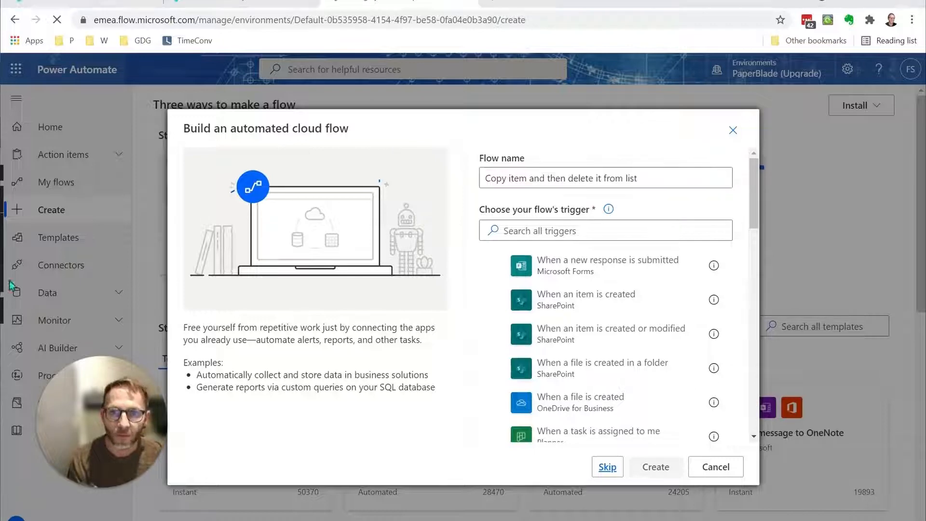
left_click(590, 340)
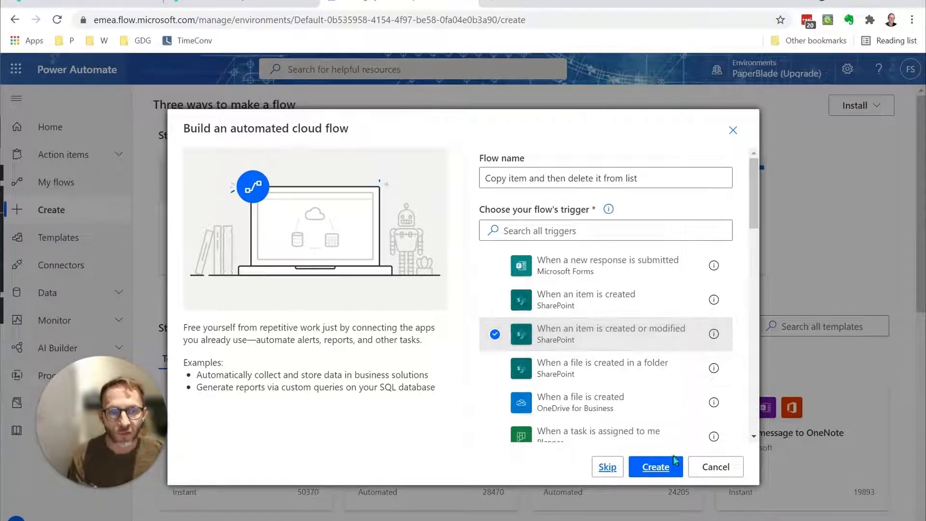
left_click(651, 467)
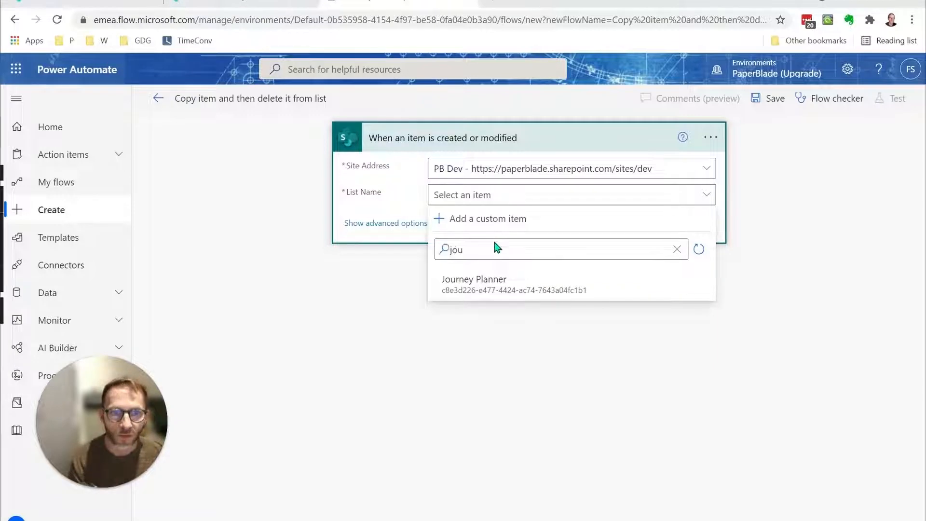
Set the trigger to the Journey Planner list on the PB Dev site, and search the operations for a new step with "copy".
left_click(472, 284)
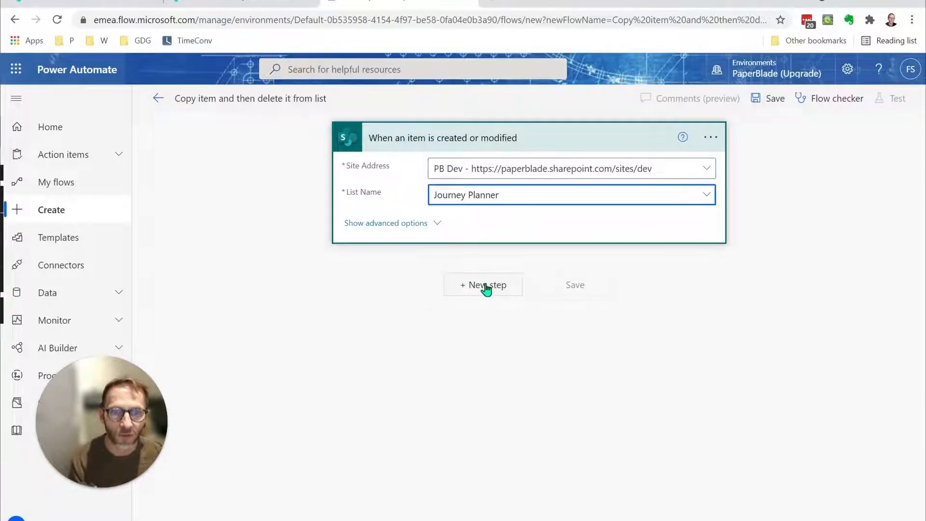
left_click(414, 227)
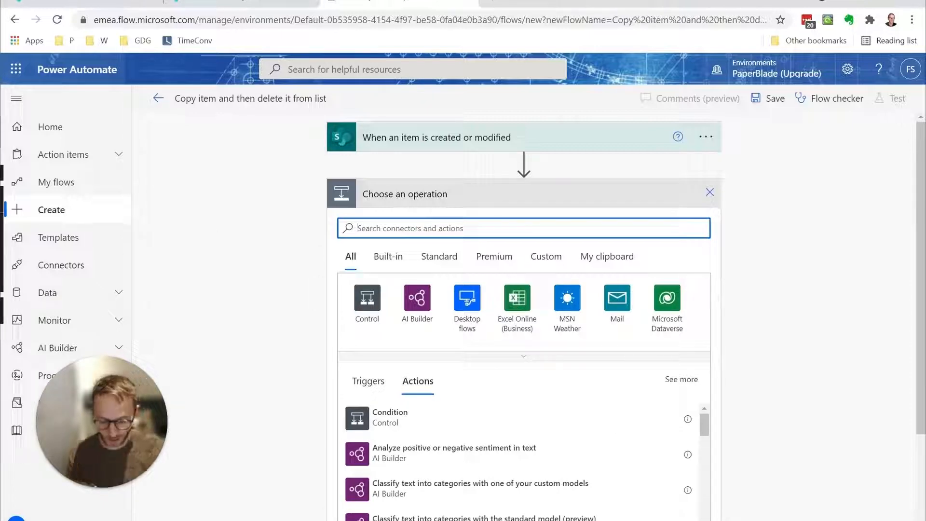
type("copy")
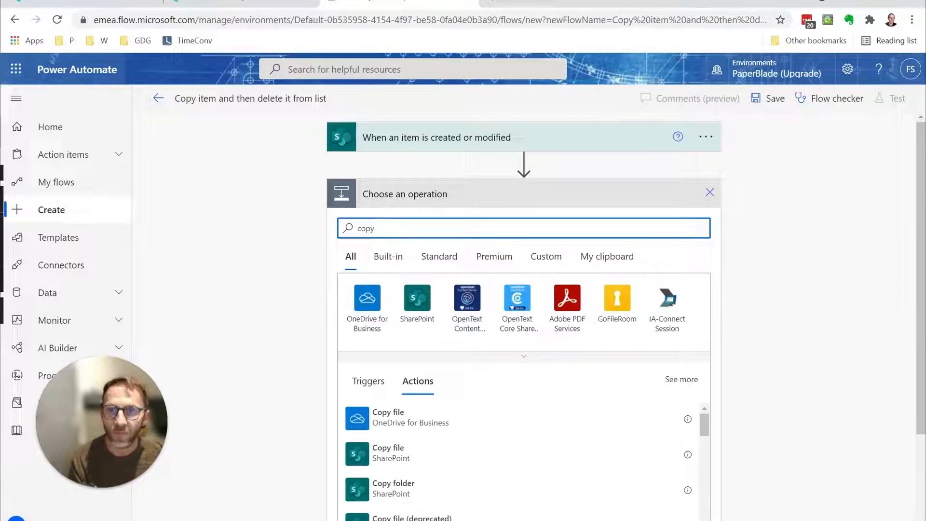
Switch to the SharePoint PB Dev site and start a new list based on the existing Journey Planner list.
left_click(241, 3)
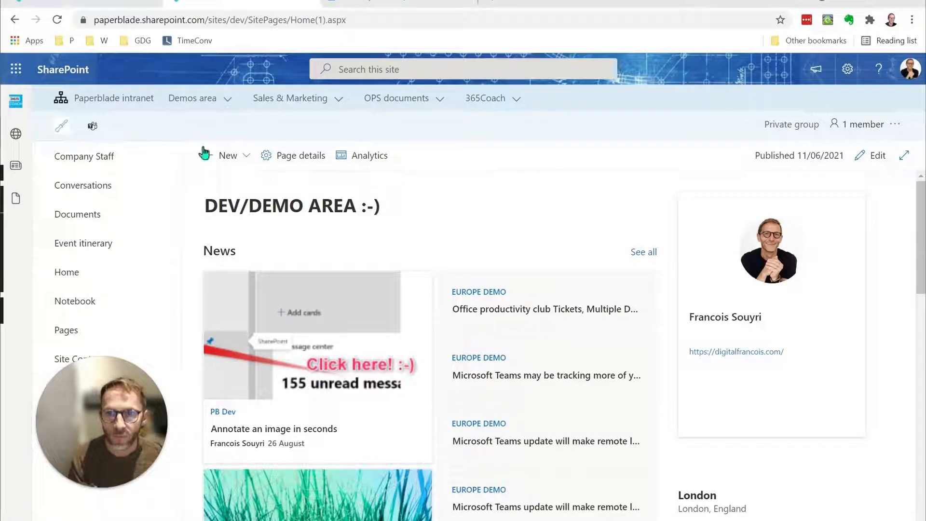
left_click(235, 163)
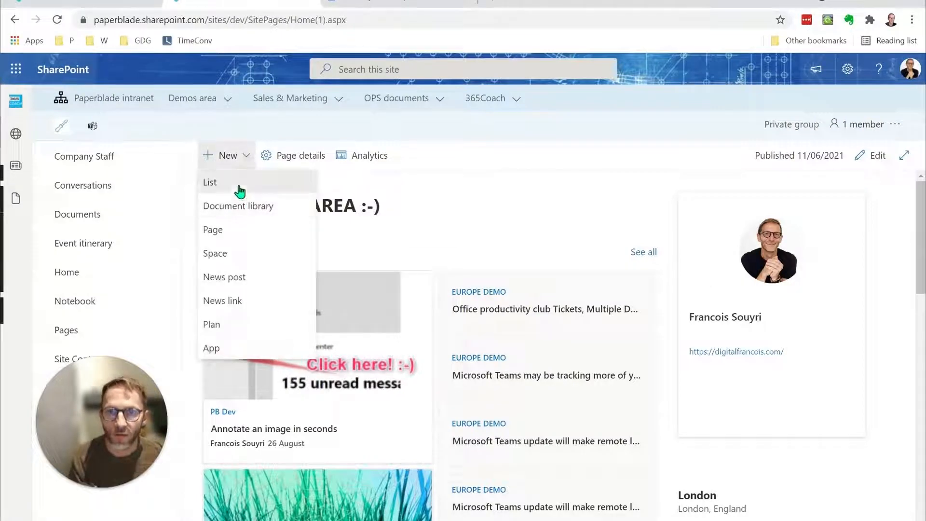
left_click(238, 189)
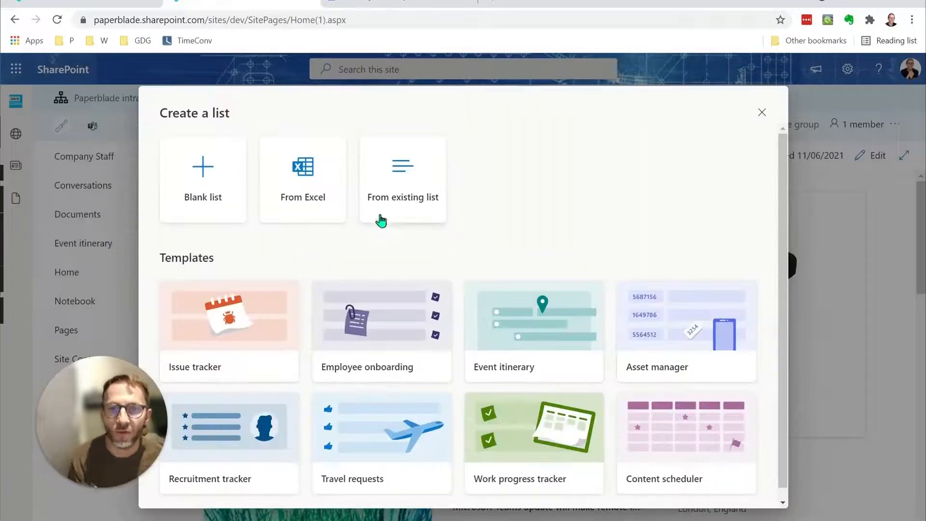
left_click(381, 200)
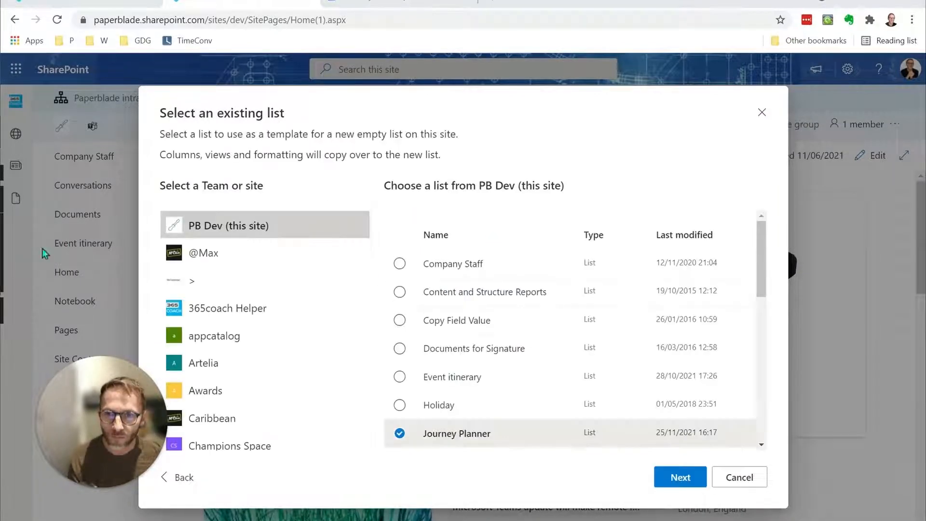
left_click(689, 479)
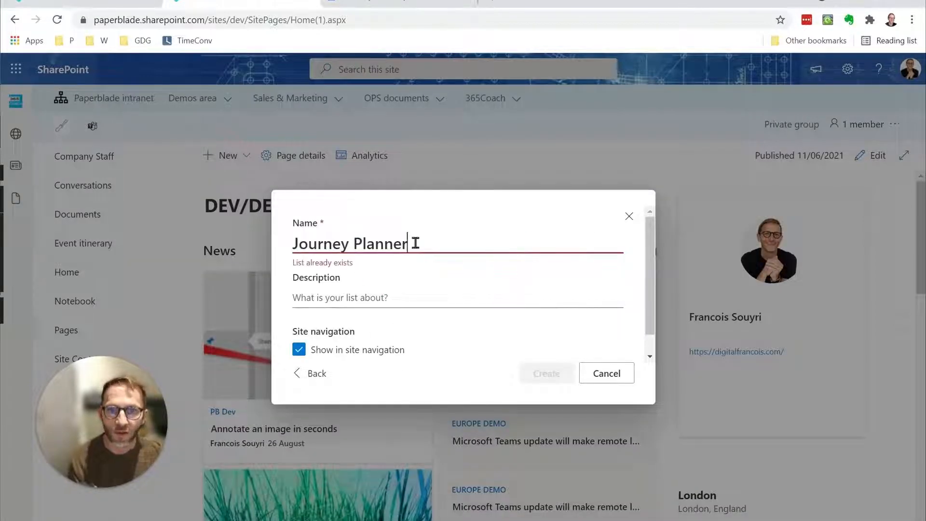
Name the new list "Journey Planner - Archive", turn off its display in site navigation and create it.
type("- A")
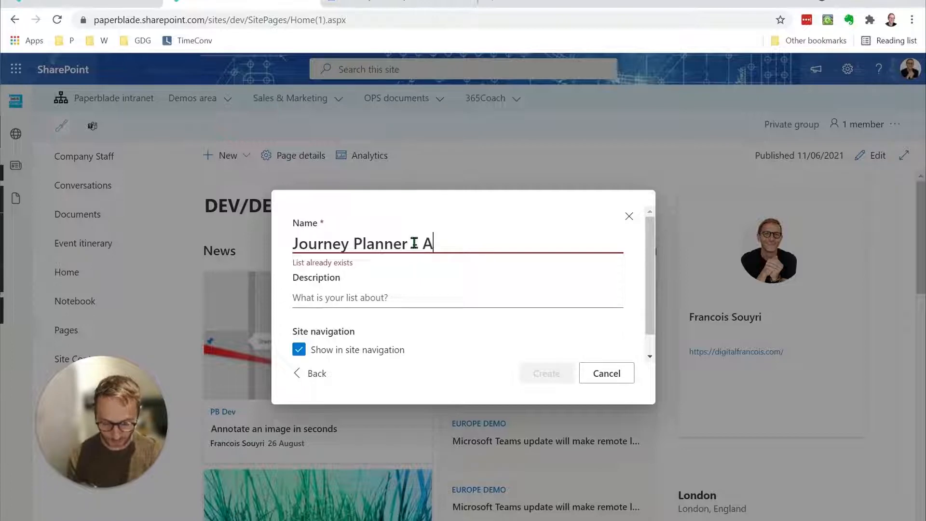
type("rchive")
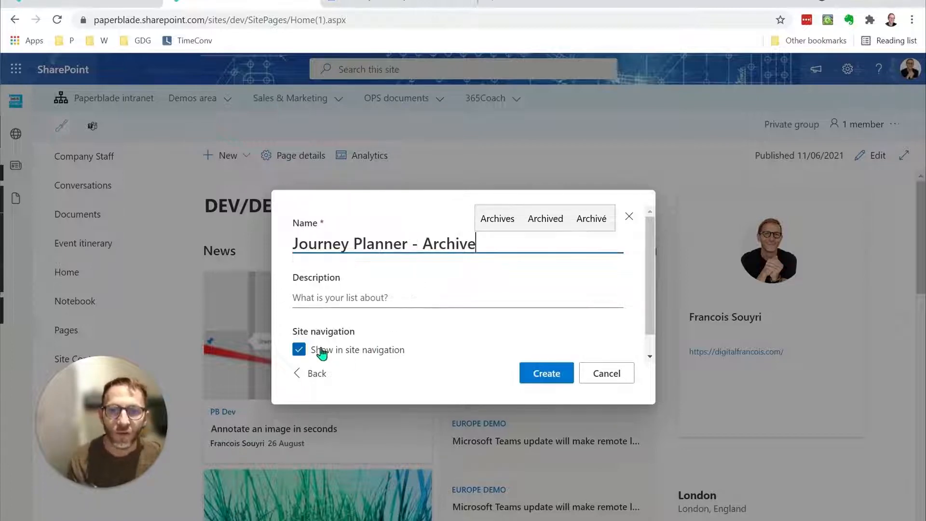
left_click(320, 350)
left_click(546, 374)
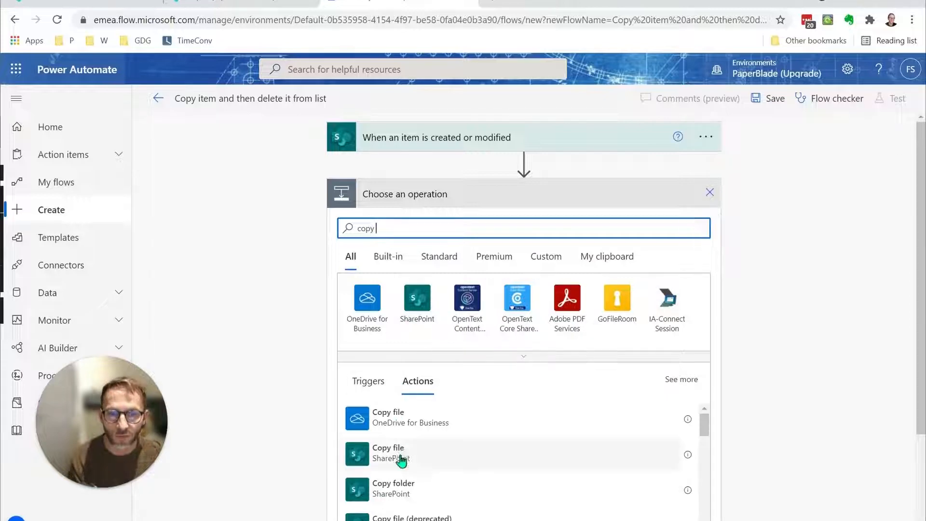
Search the operations for "copy item", add SharePoint's Create item action, and point it to the Journey Planner - Archive list on the PB Dev site.
scroll(403, 450, "down", 5)
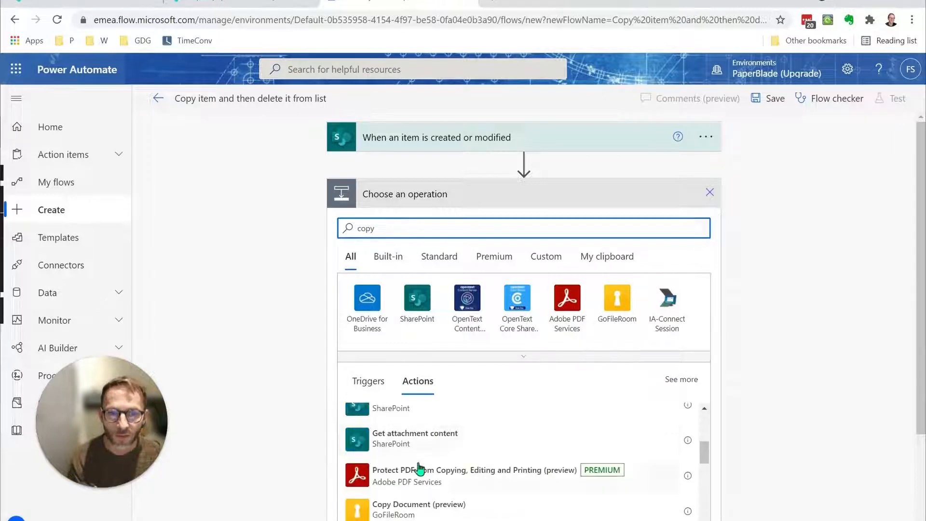
scroll(415, 467, "down", 3)
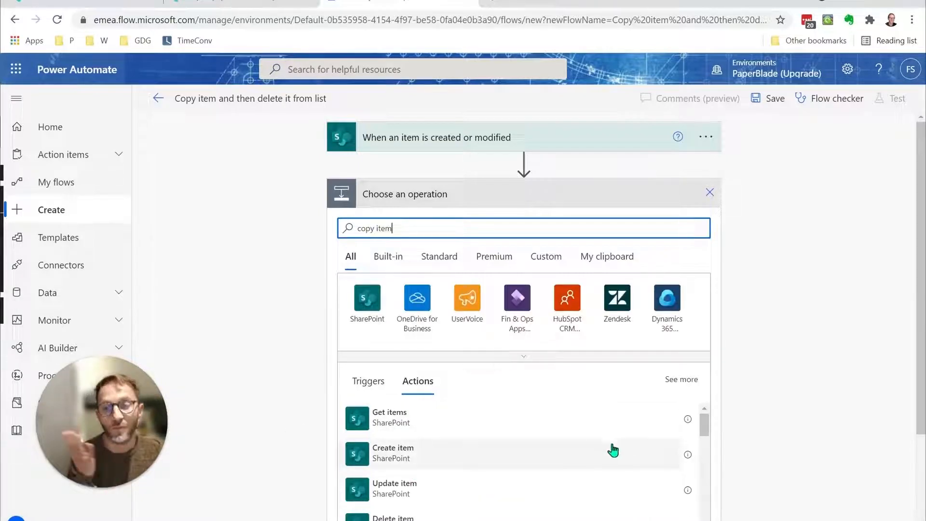
left_click(435, 457)
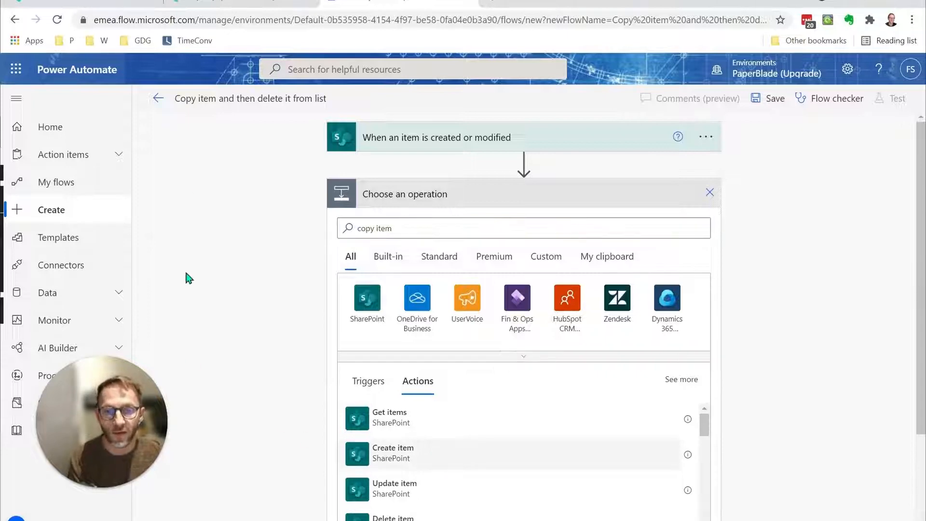
left_click(520, 227)
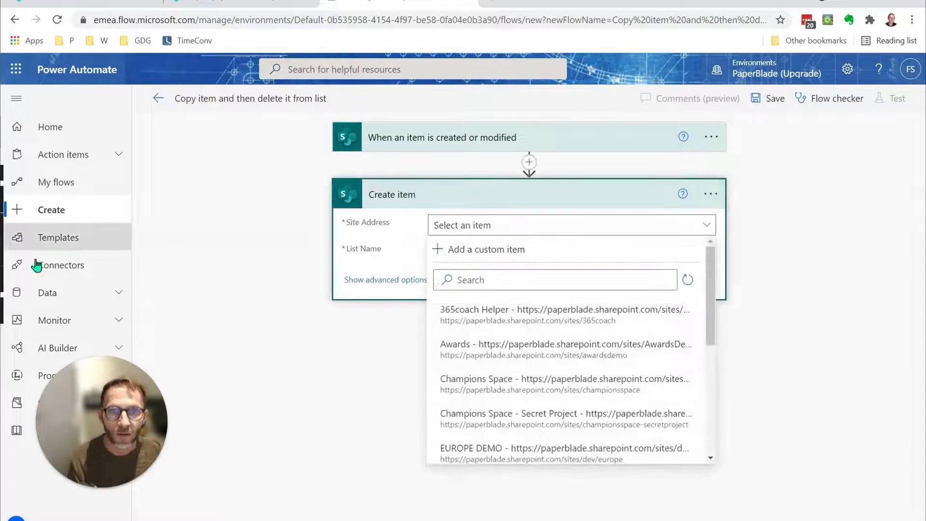
left_click(266, 287)
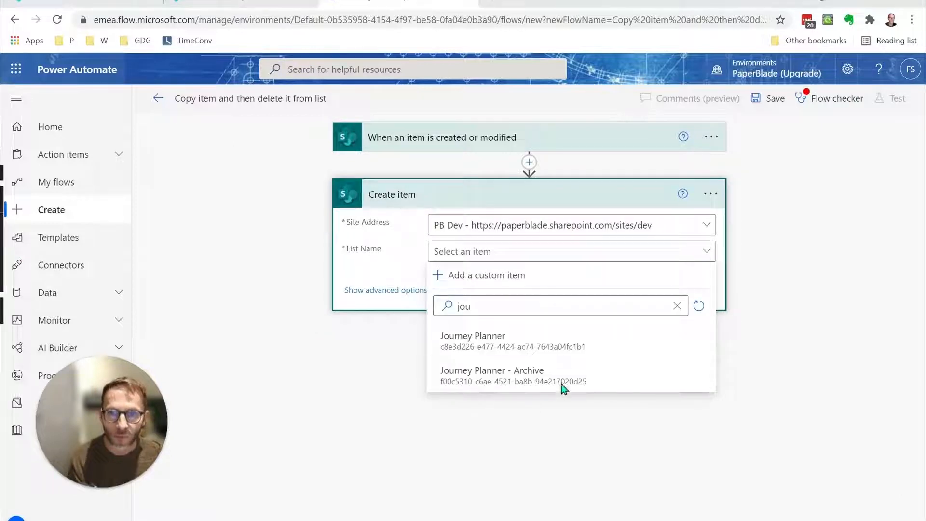
left_click(588, 384)
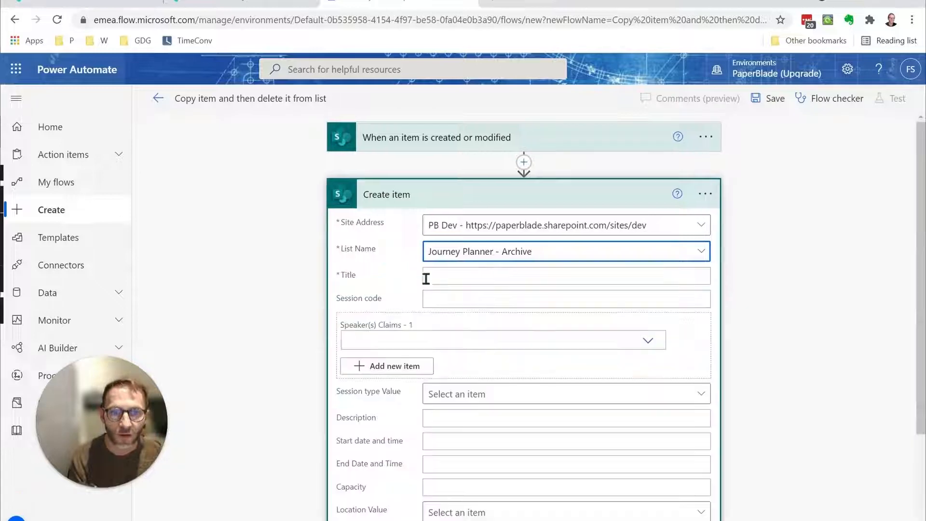
Fill the Create item fields from Title to Notes with matching trigger values, using custom values for Session type and Location, and set Archive to Yes.
scroll(398, 343, "down", 3)
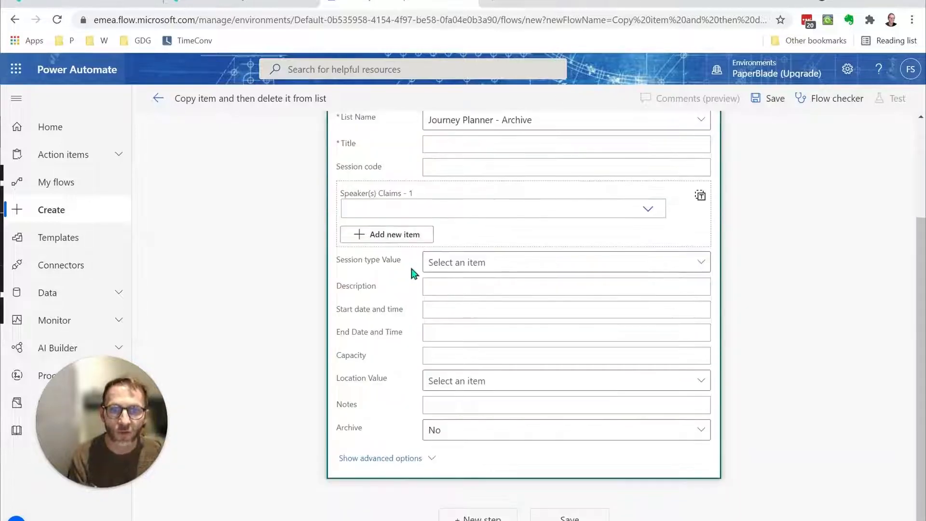
left_click(482, 288)
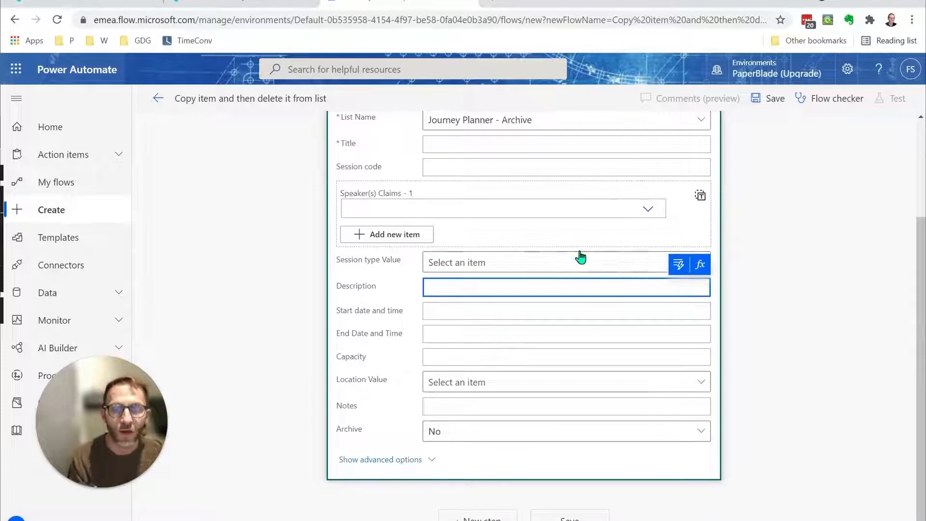
scroll(581, 256, "up", 3)
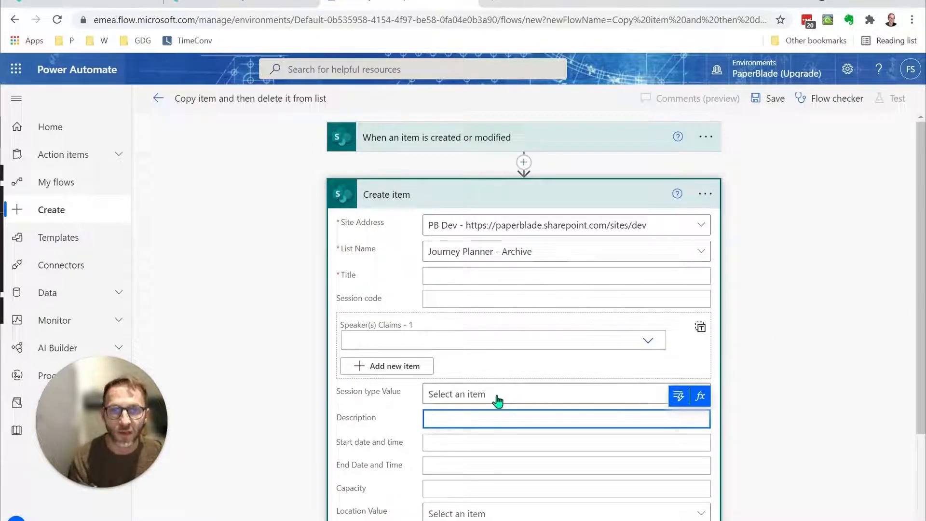
left_click(681, 403)
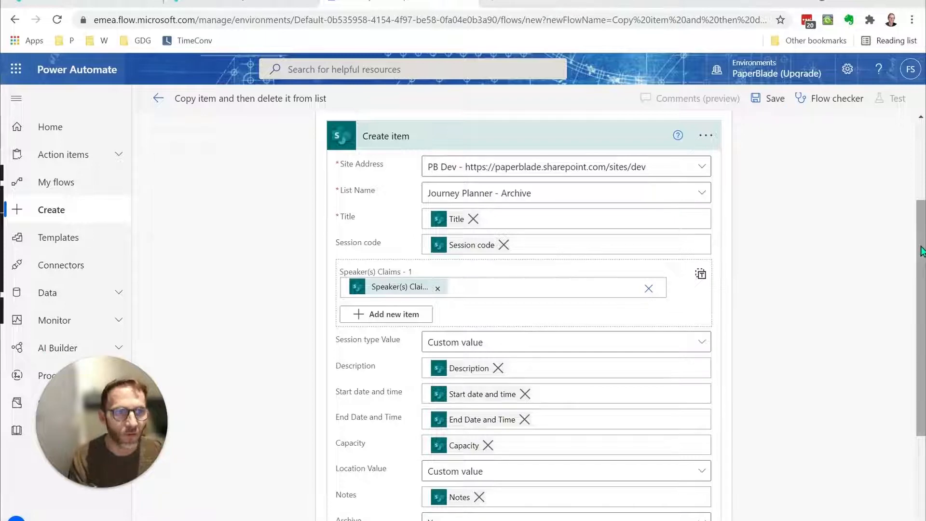
scroll(540, 458, "down", 1)
scroll(540, 460, "down", 2)
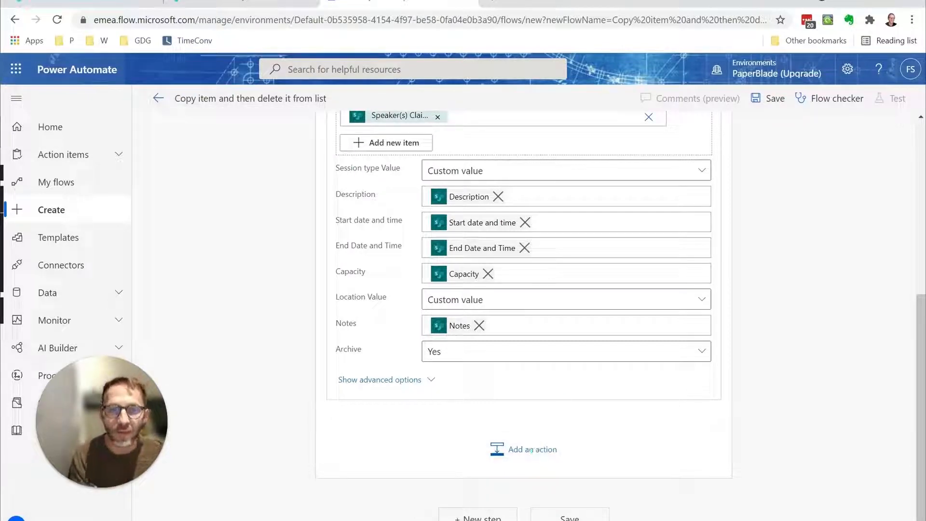
Add a new step after the Apply to each loop, search for "delete item" and choose SharePoint's Delete item action.
left_click(531, 450)
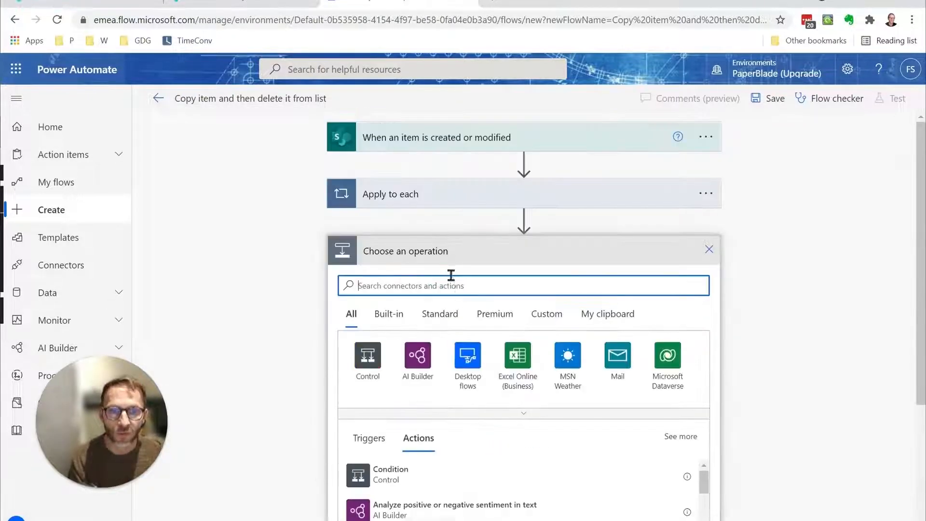
type("deel")
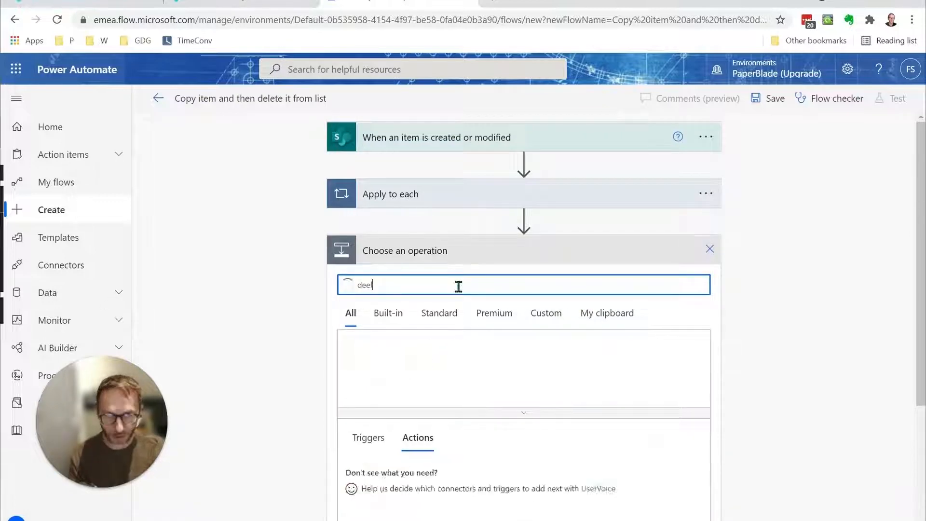
key("BackSpace")
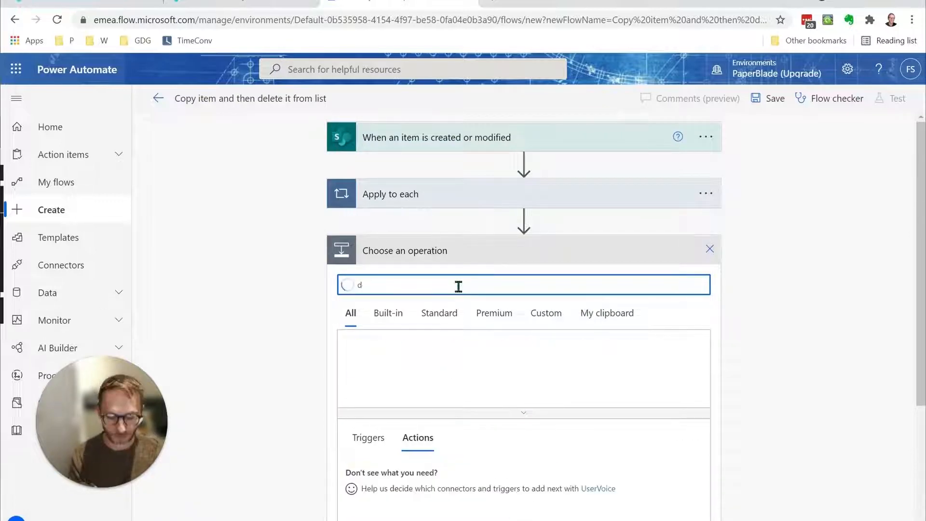
type("elete item")
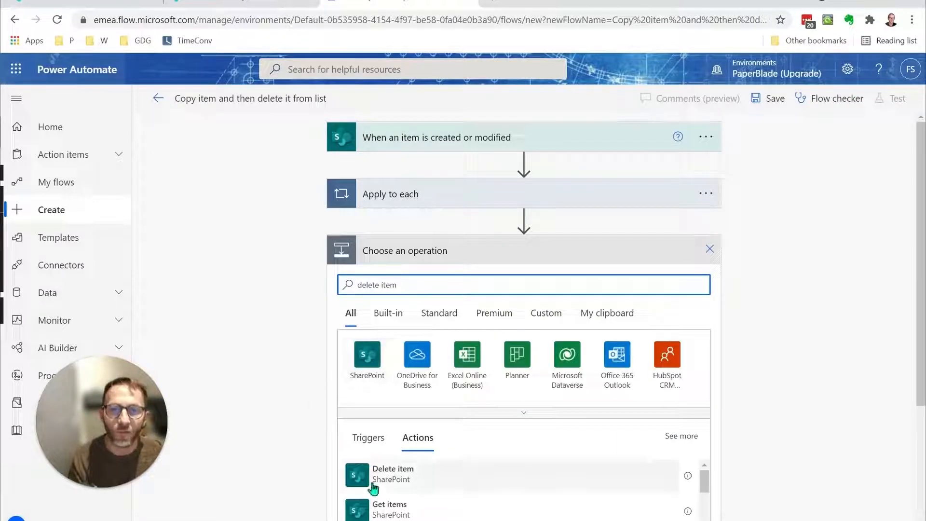
left_click(404, 480)
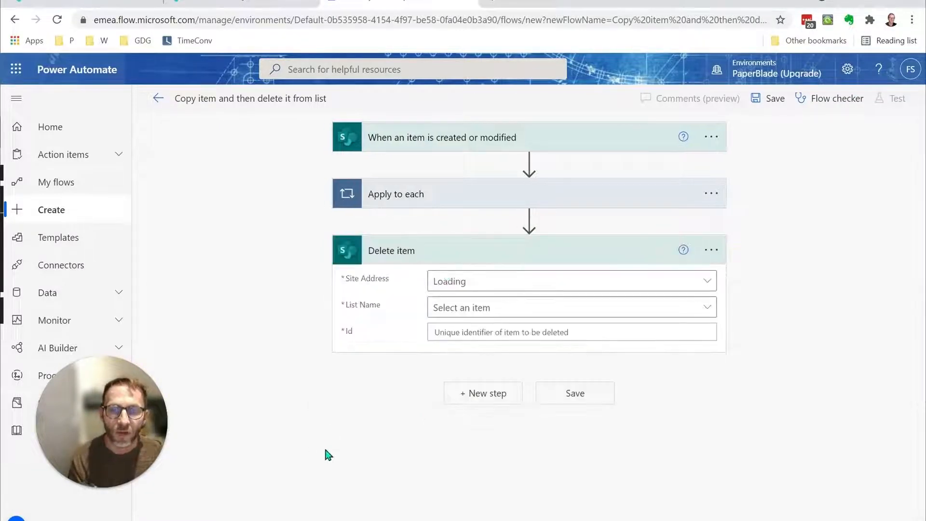
Set Delete item to the Journey Planner list on the PB Dev site with the trigger's ID as Id, and save the flow.
left_click(487, 283)
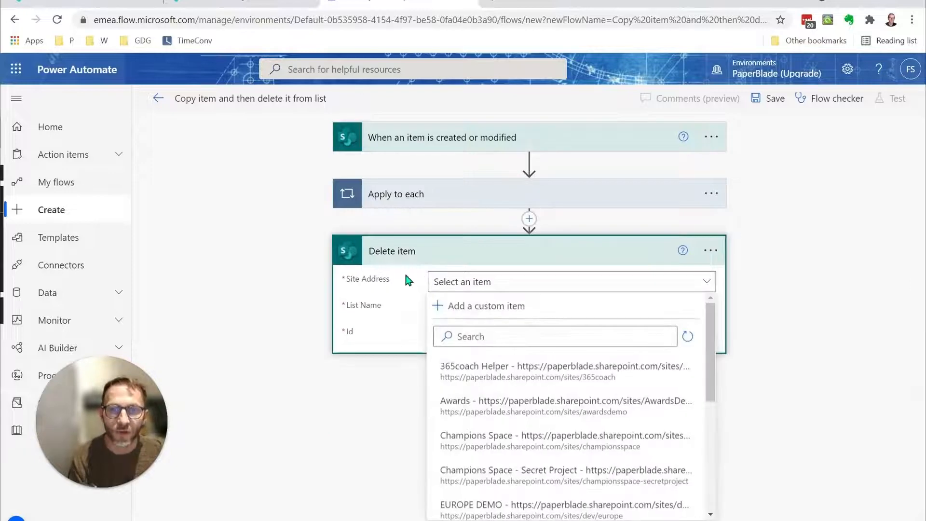
left_click(310, 433)
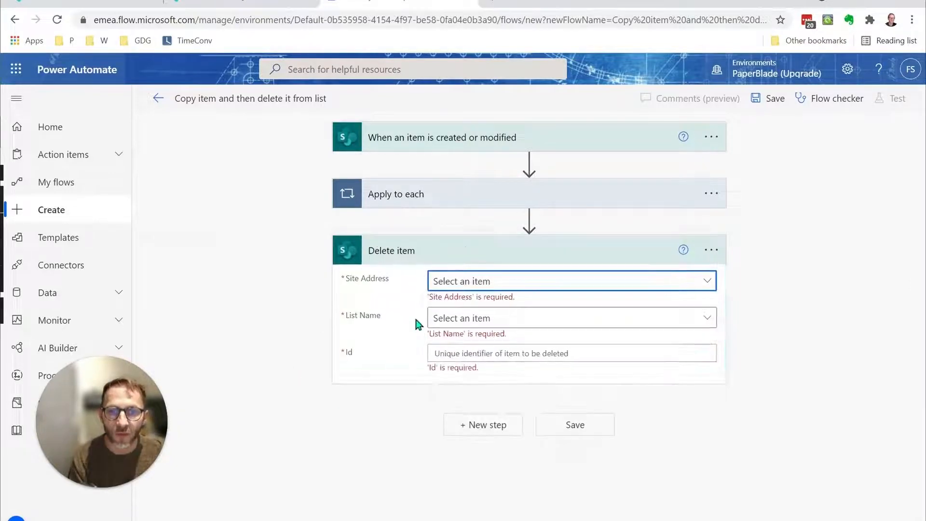
left_click(449, 355)
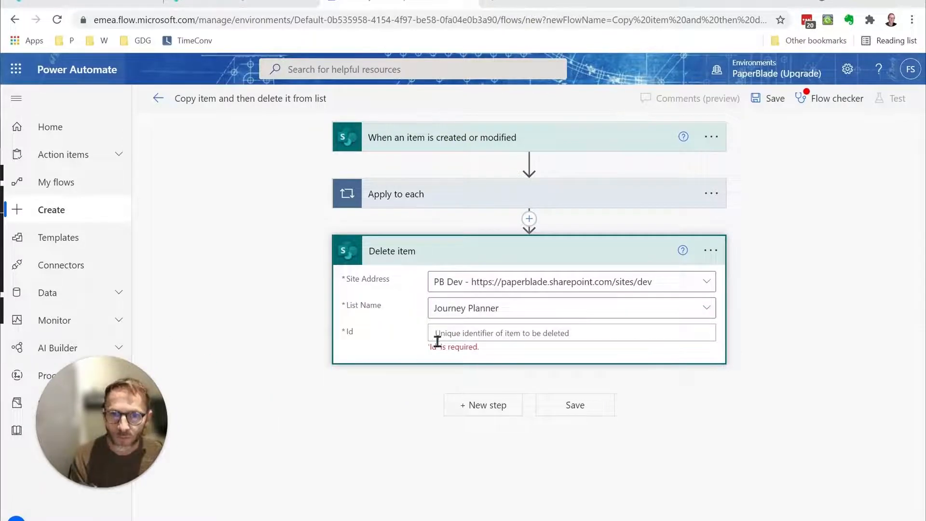
left_click(450, 333)
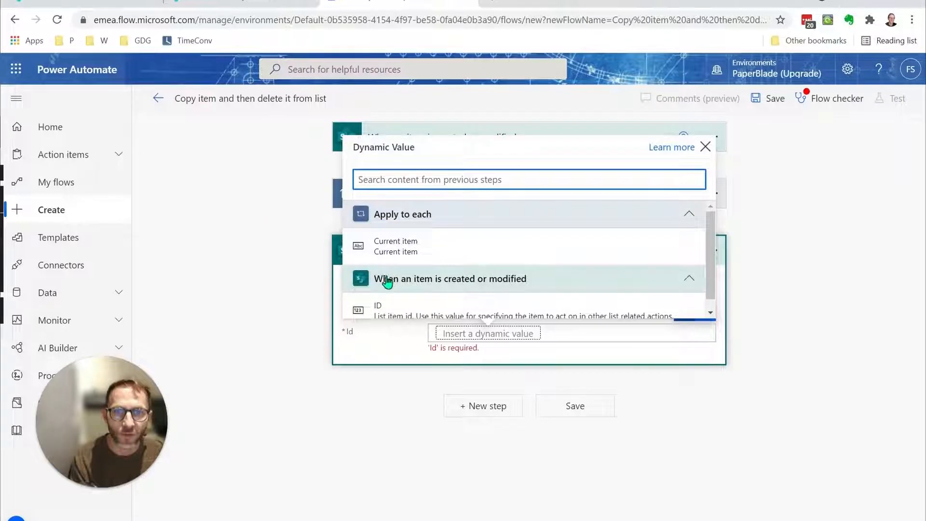
scroll(560, 275, "down", 1)
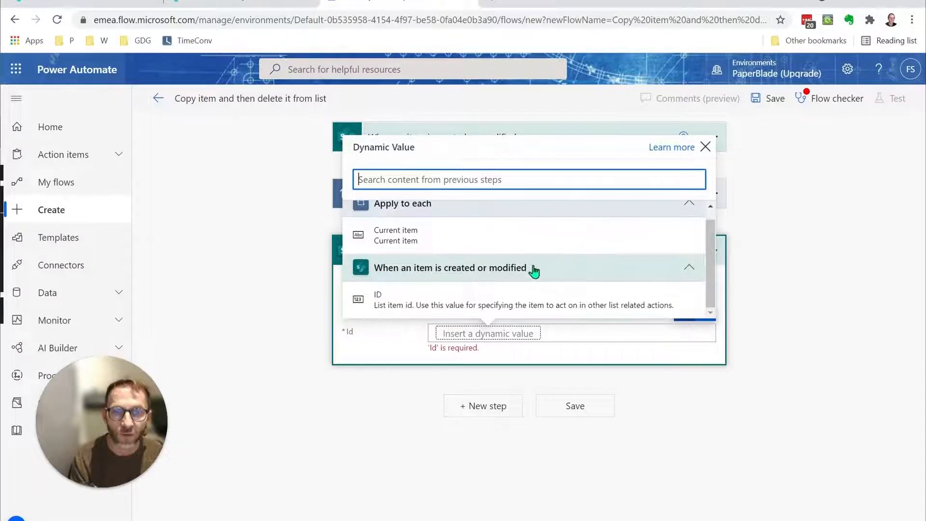
left_click(404, 296)
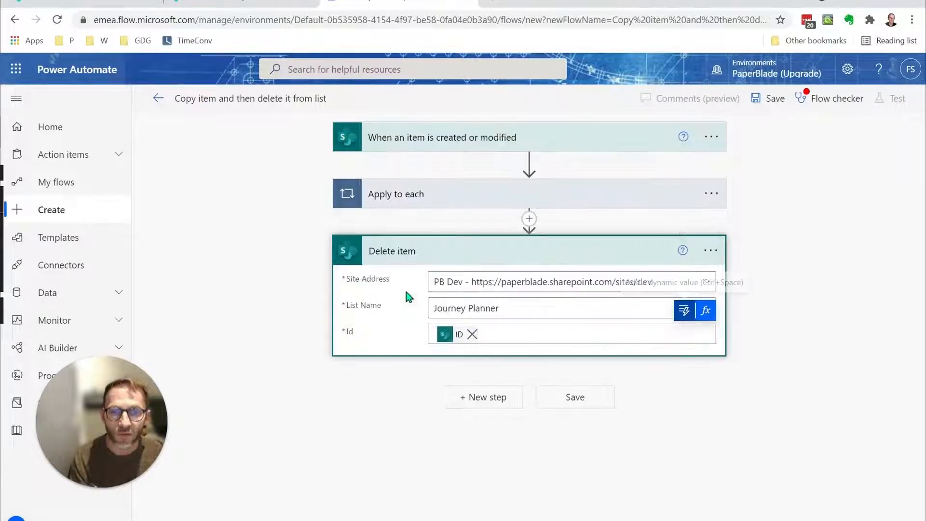
left_click(570, 398)
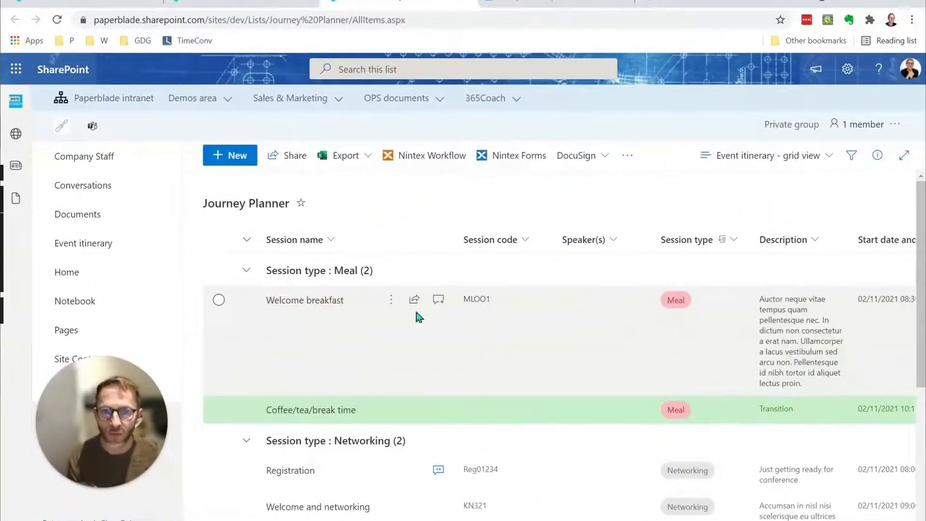
Open the Welcome breakfast item in SharePoint's Journey Planner list, tick its Archive field and close the item.
left_click(351, 303)
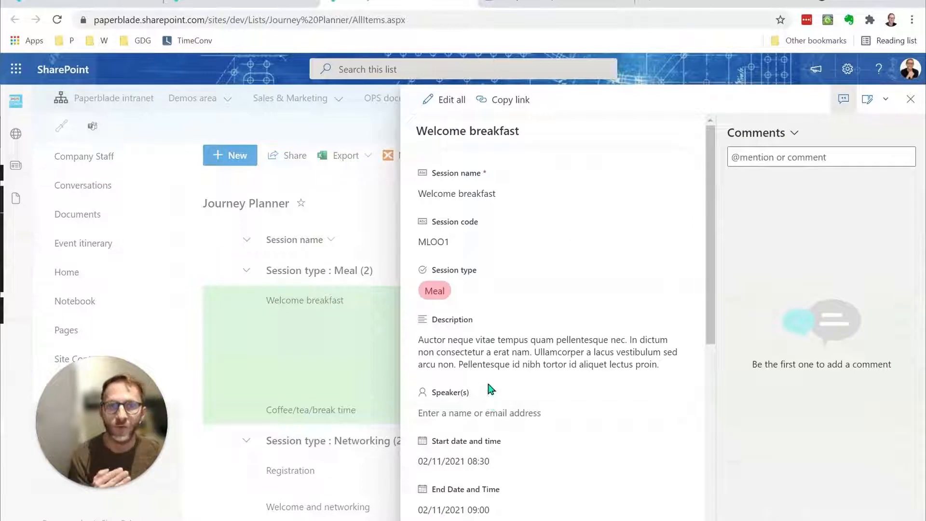
scroll(490, 389, "down", 7)
left_click(429, 408)
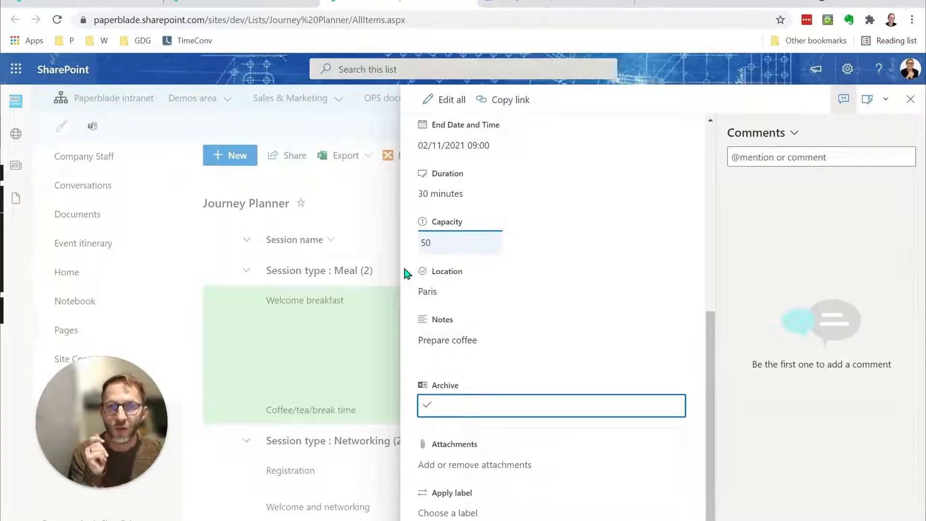
left_click(368, 203)
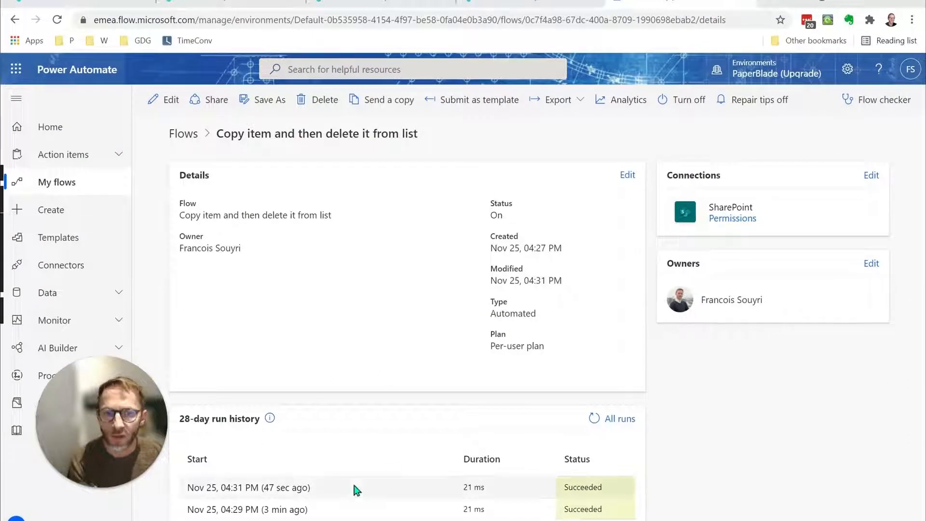
Open the flow's most recent run in Power Automate and examine the details of the trigger and the Create item action.
left_click(255, 488)
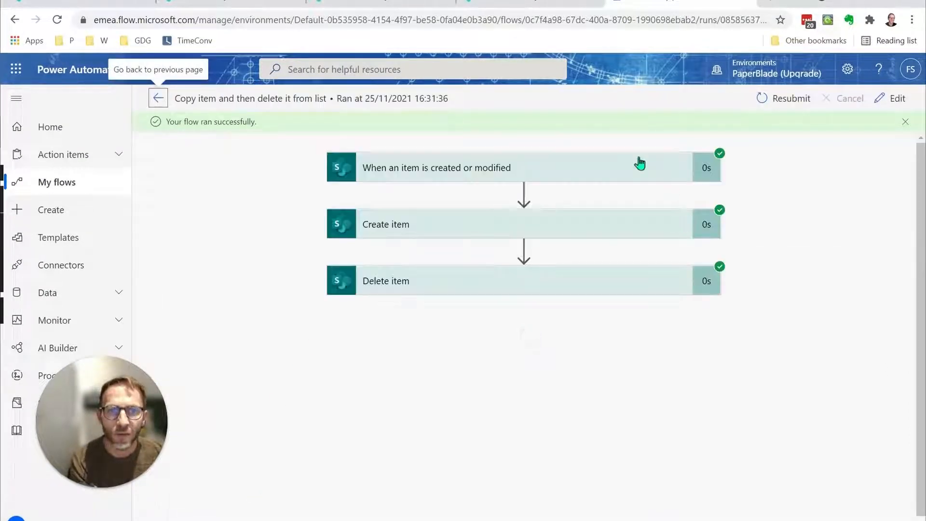
left_click(528, 169)
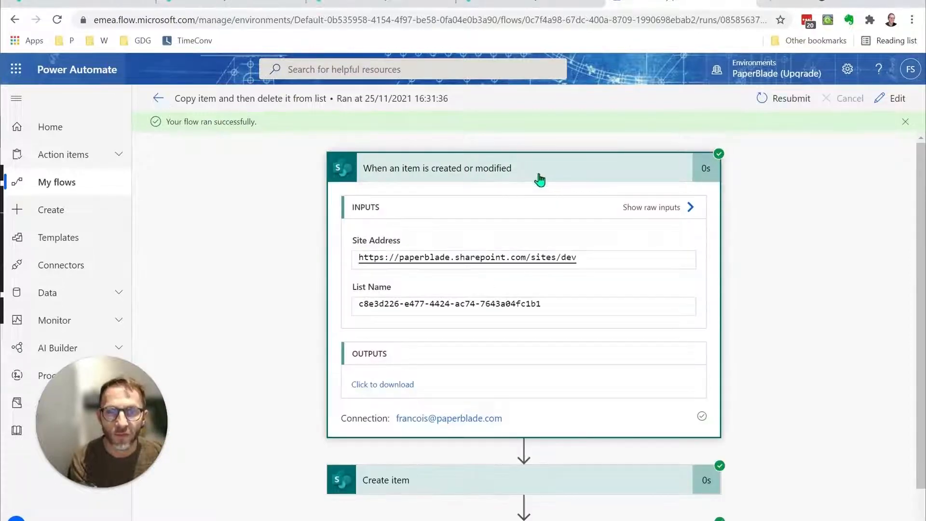
left_click(533, 174)
left_click(449, 223)
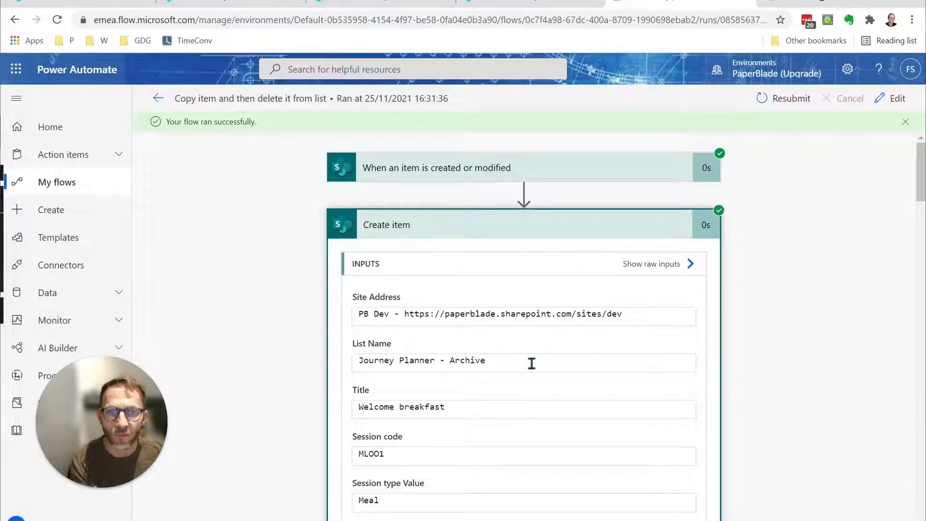
left_click(380, 343)
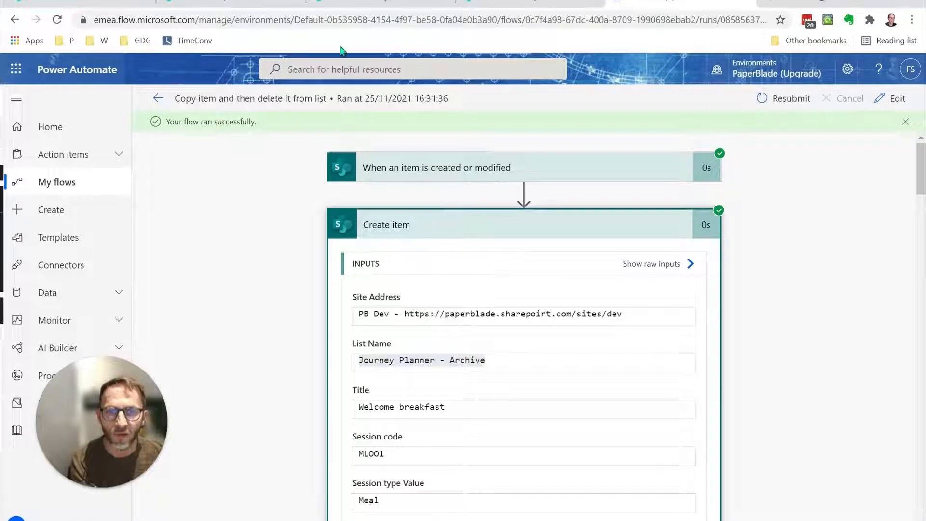
Switch to SharePoint's Journey Planner - Archive list, check the details of the Welcome breakfast item, then close and deselect it.
left_click(367, 6)
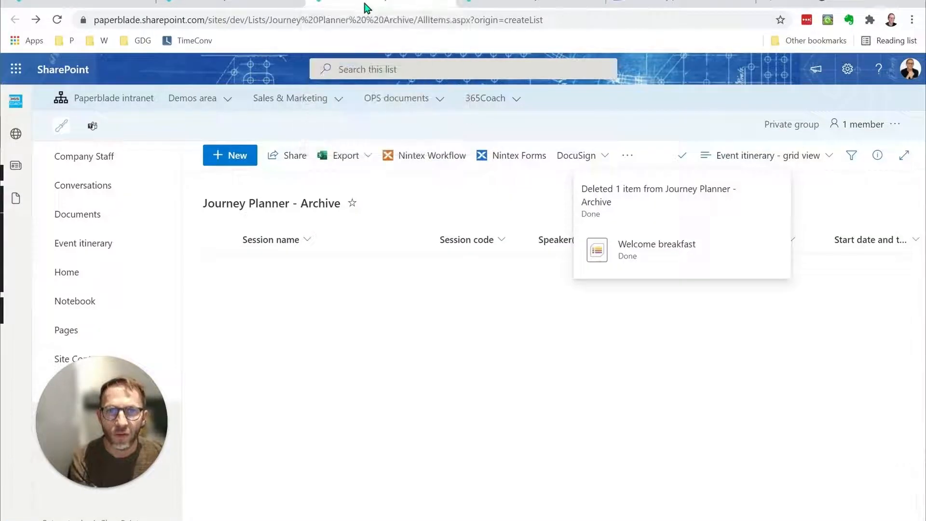
left_click(362, 299)
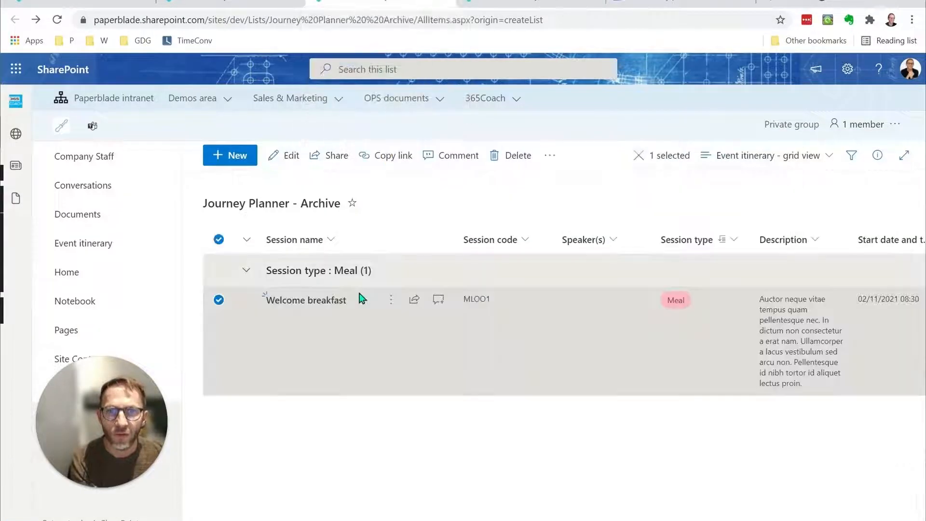
left_click(307, 301)
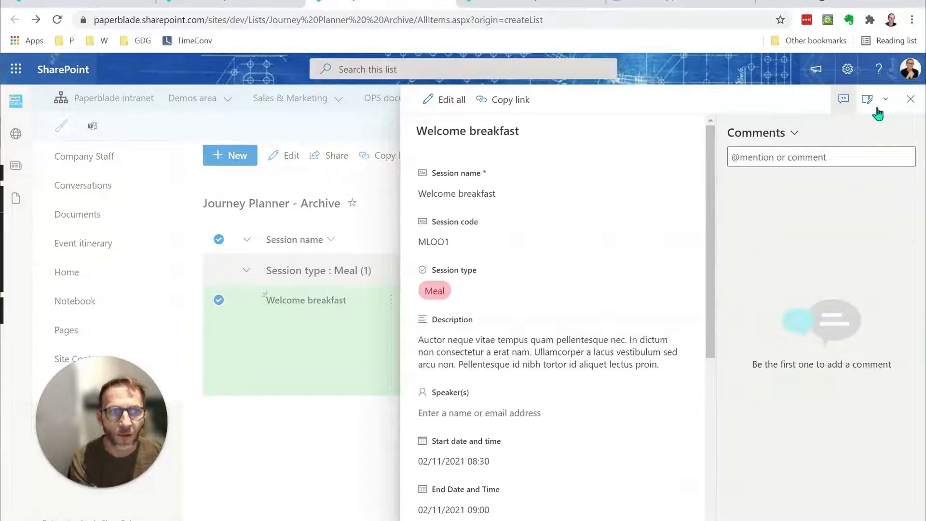
left_click(910, 102)
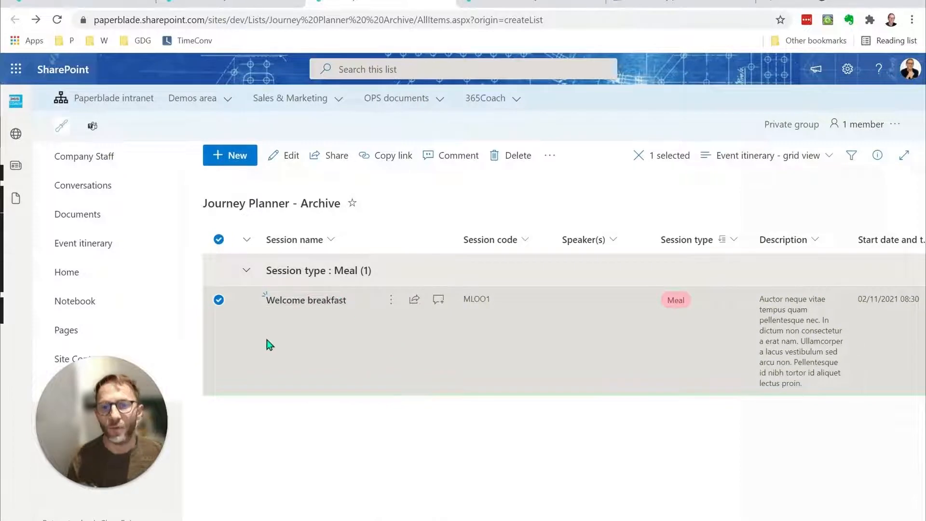
left_click(219, 300)
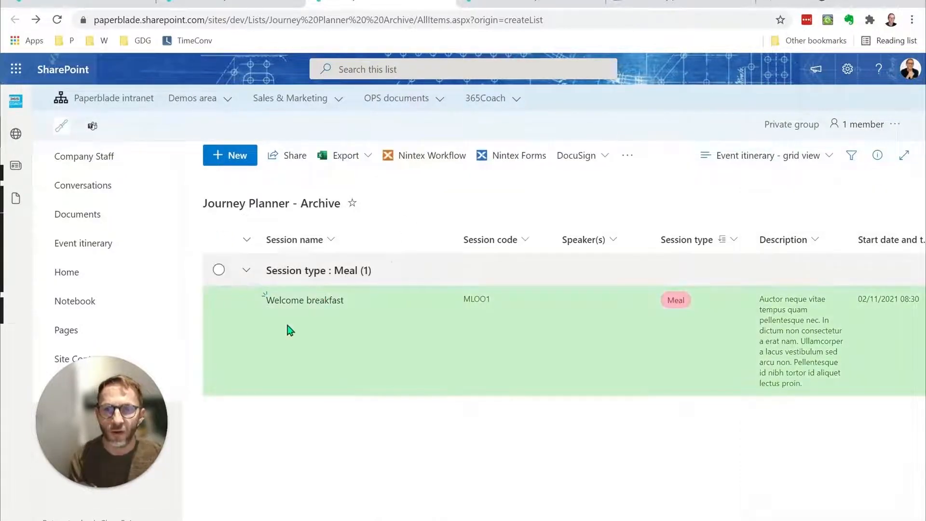